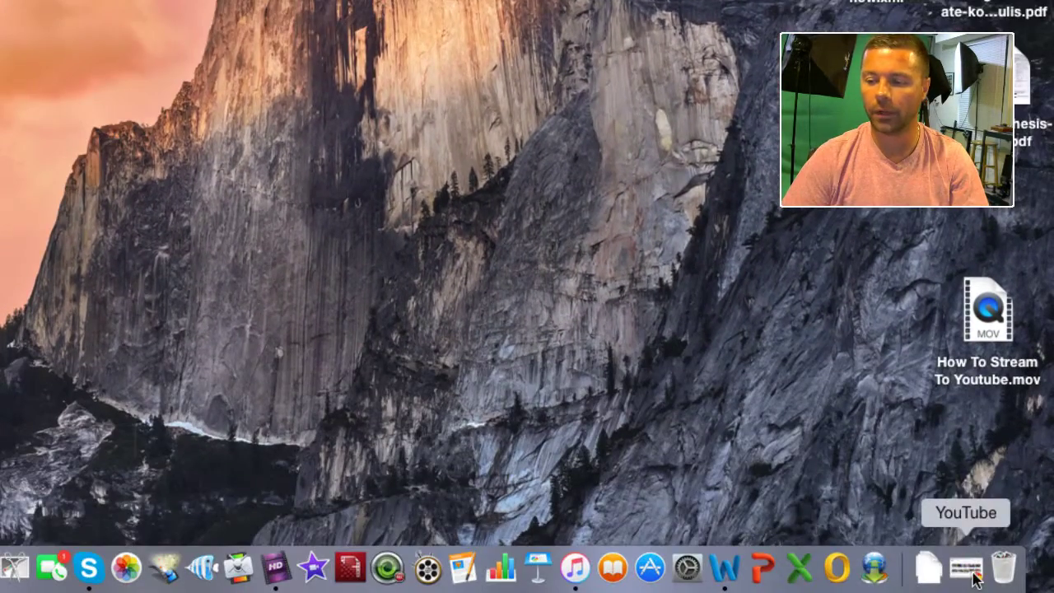
# Open dmvstream.com in a new Chrome tab and go to The Final Drive with Jeremy Huber page
pyautogui.click(974, 579)
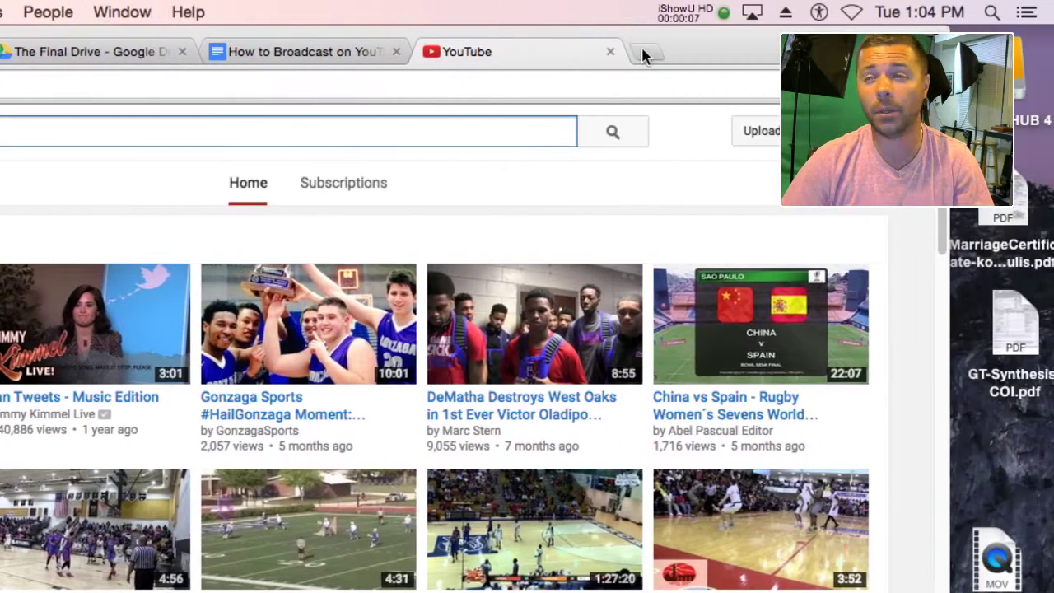
pyautogui.click(673, 29)
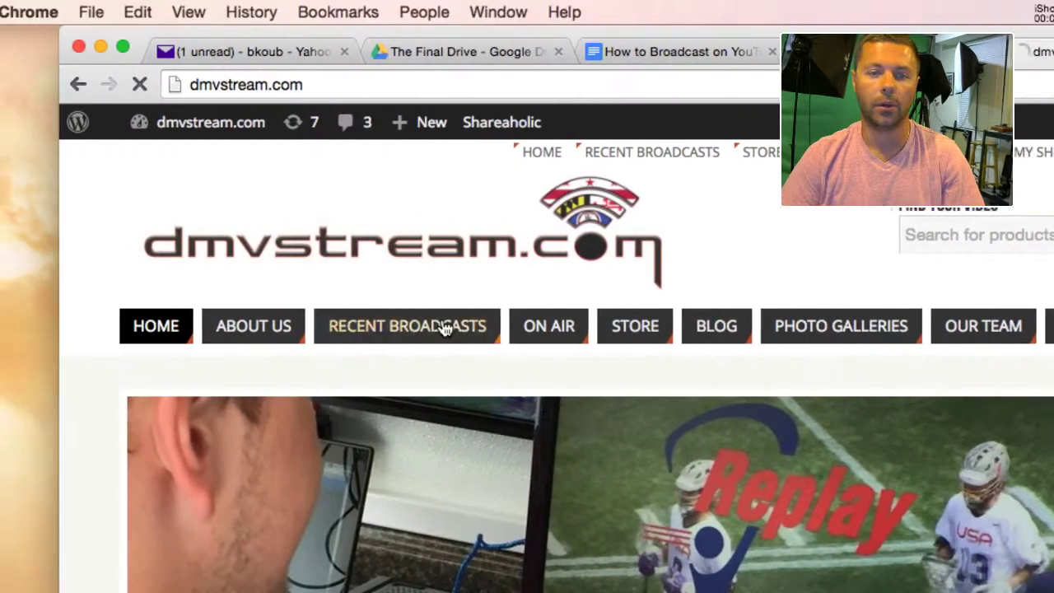
pyautogui.moveTo(195, 329)
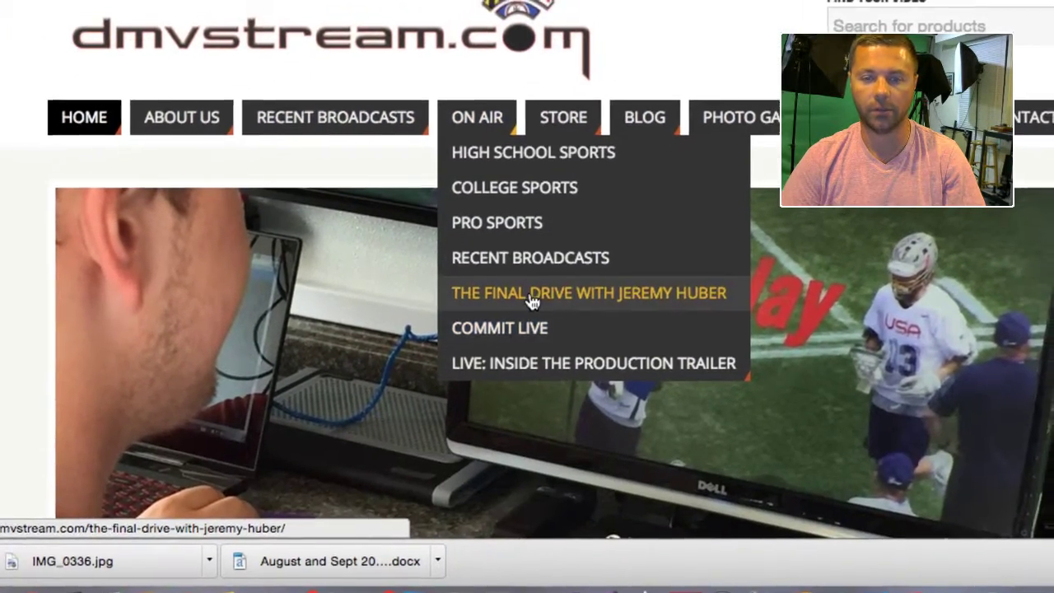
pyautogui.click(573, 482)
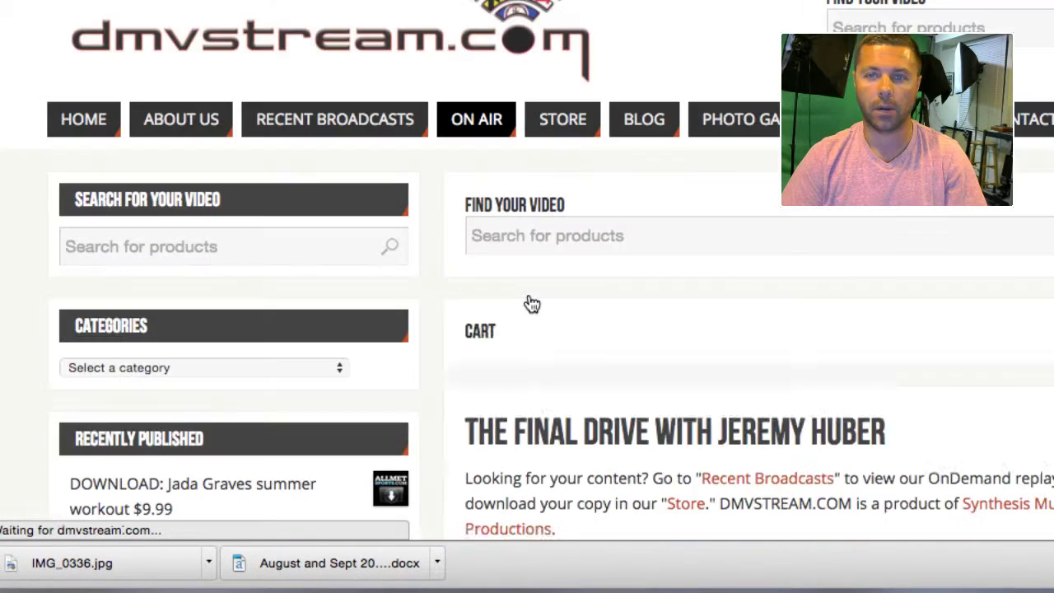
# Play the embedded video on the Final Drive page and close the covering pop-up
pyautogui.scroll(-5, 531, 301)
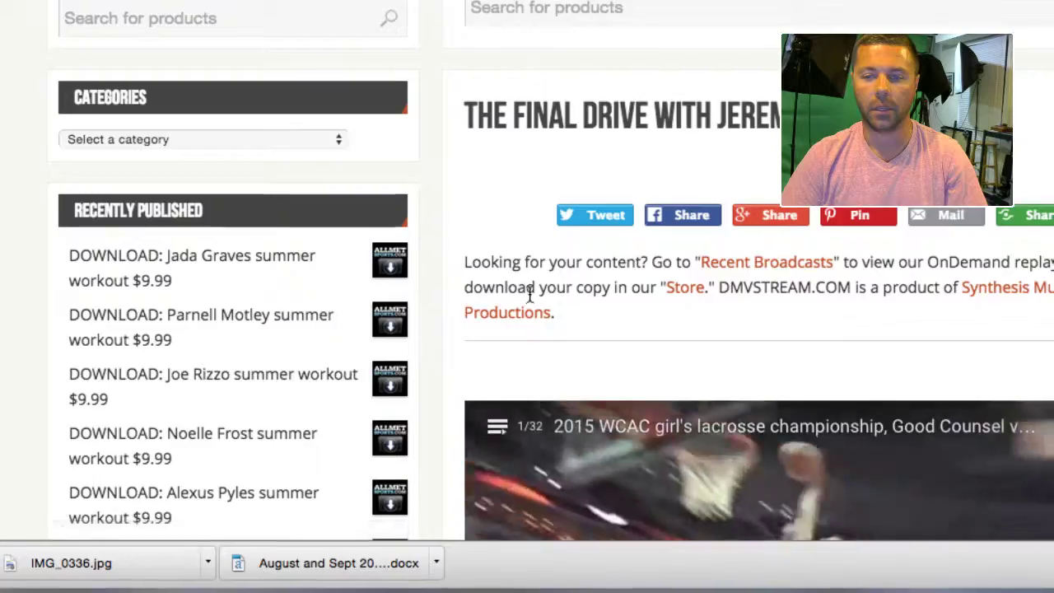
pyautogui.scroll(-5, 531, 296)
pyautogui.click(530, 299)
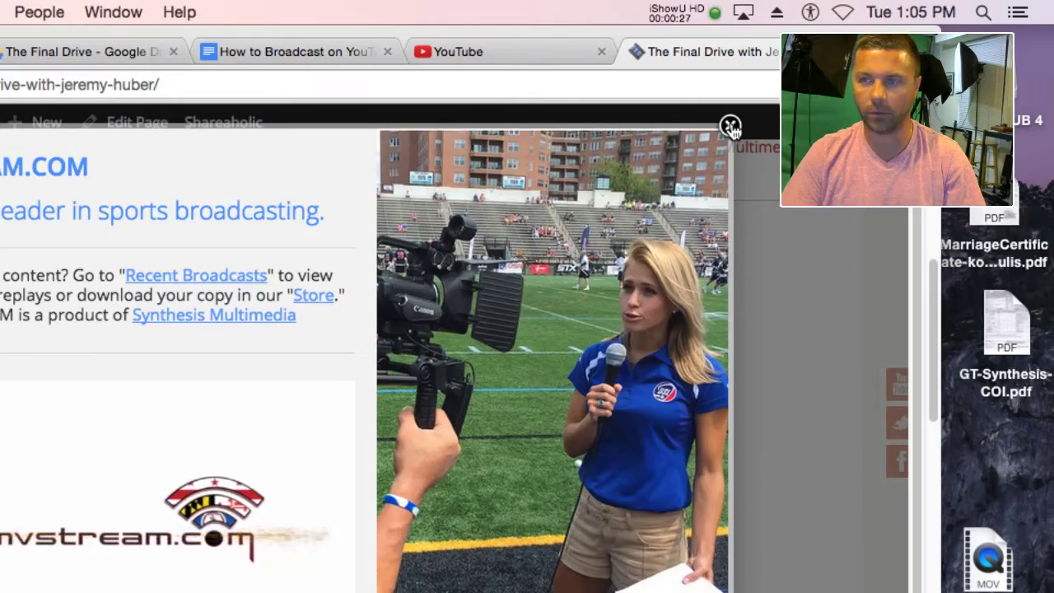
pyautogui.click(730, 130)
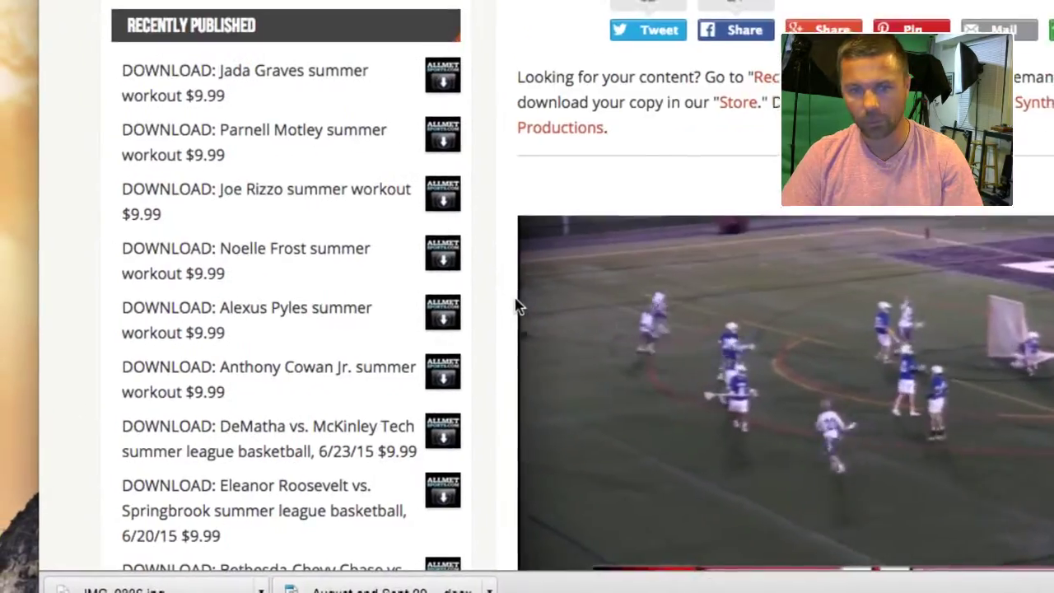
# Scroll through the Final Drive page, then return to the YouTube tab
pyautogui.scroll(2, 527, 303)
pyautogui.scroll(-2, 529, 303)
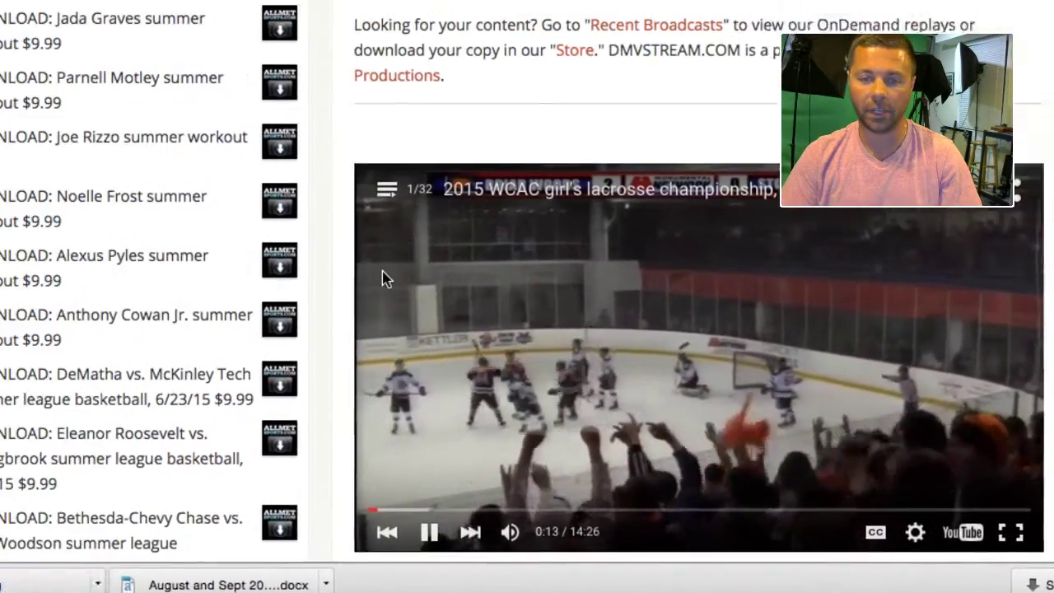
pyautogui.scroll(-1, 288, 321)
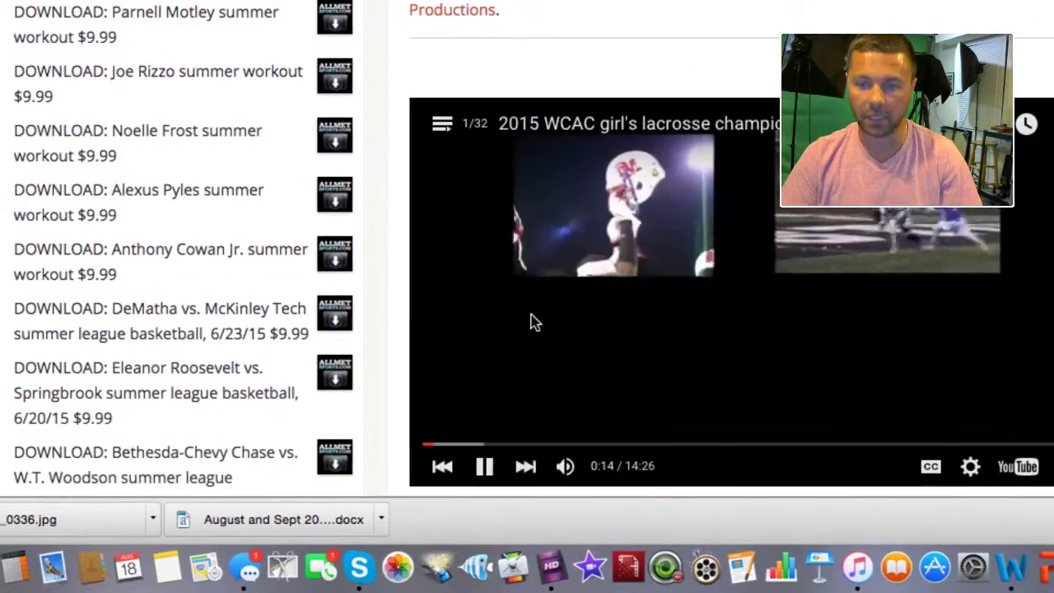
pyautogui.scroll(-1, 530, 321)
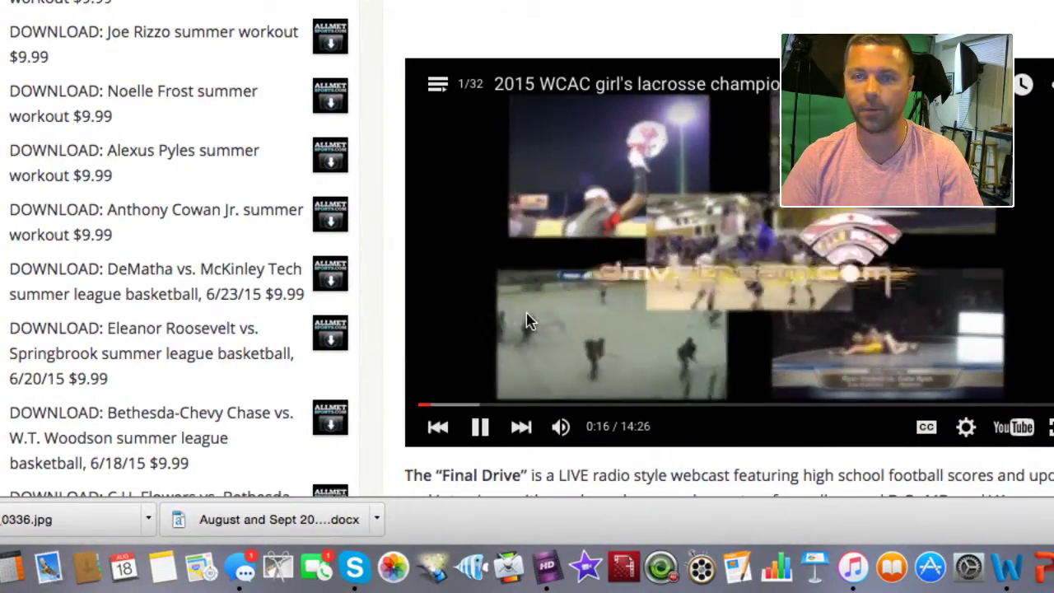
pyautogui.scroll(5, 530, 321)
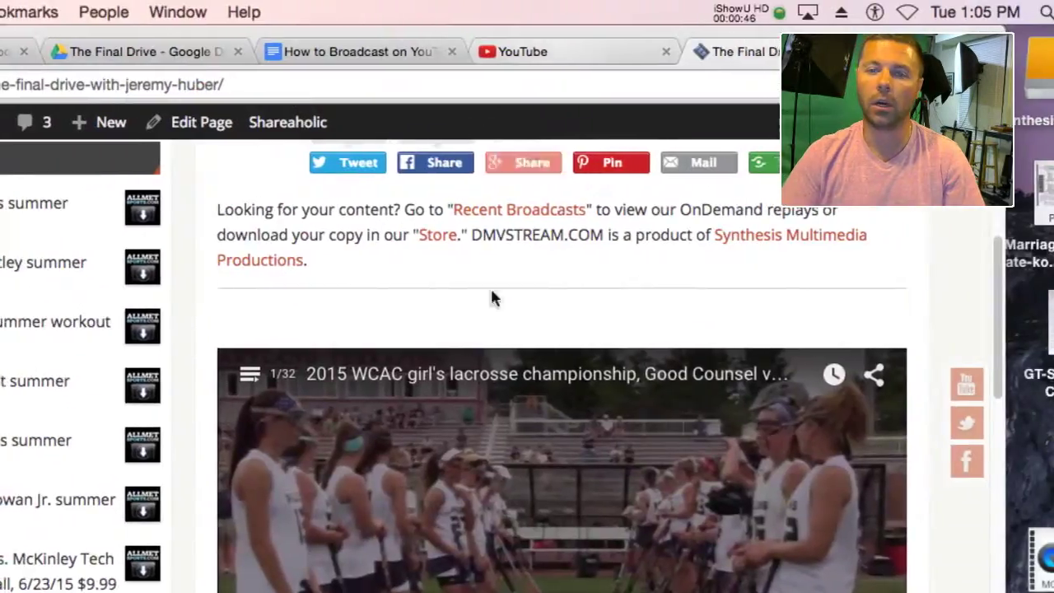
pyautogui.scroll(5, 713, 49)
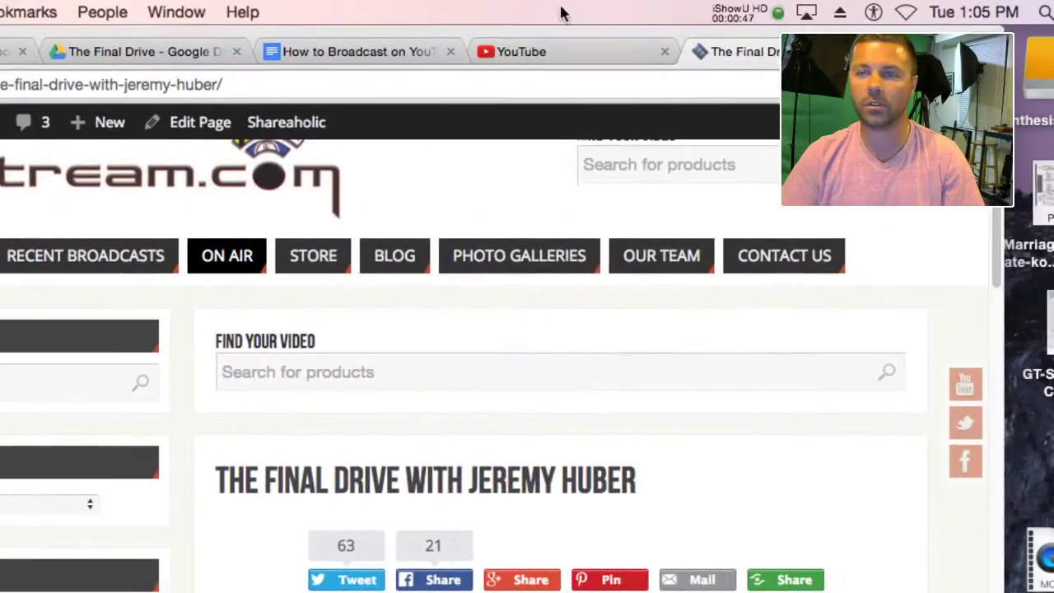
pyautogui.click(543, 51)
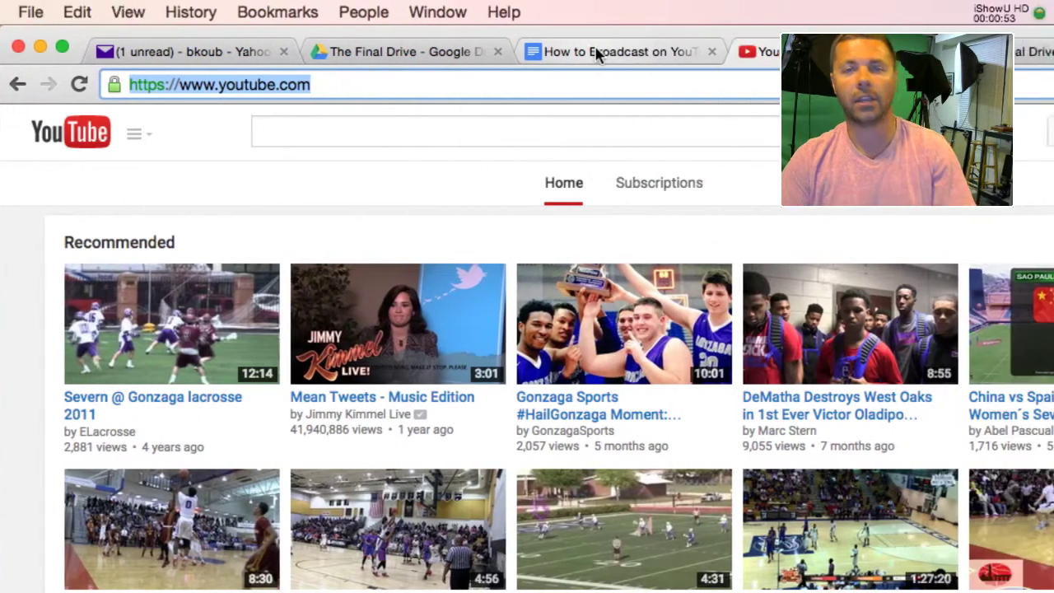
# Read the Step 1 login instructions in the 'How to Broadcast on YouTube' doc, then return to YouTube
pyautogui.click(729, 52)
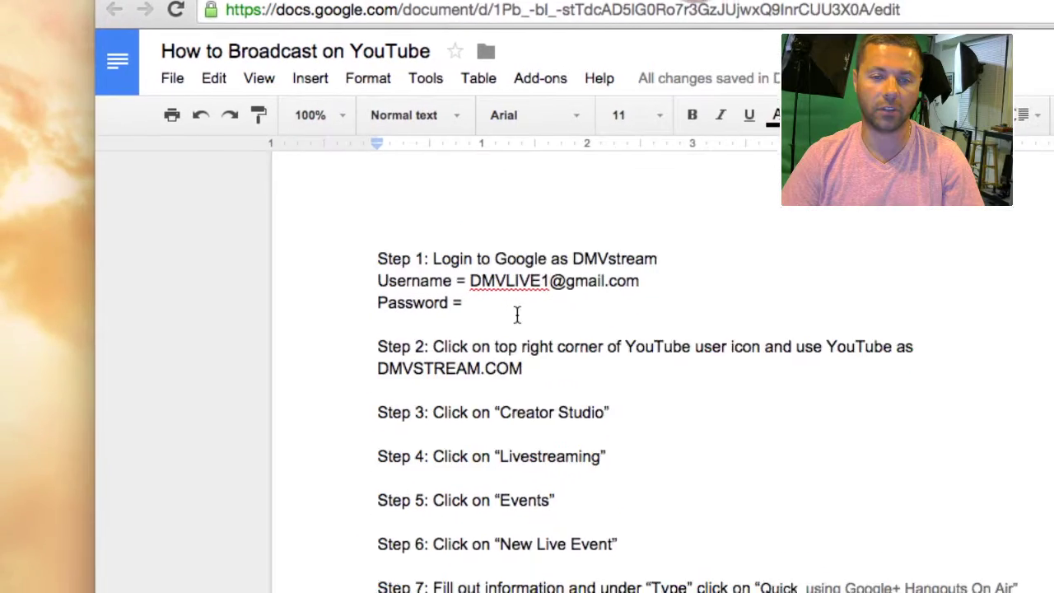
pyautogui.scroll(-3, 486, 368)
pyautogui.scroll(3, 483, 295)
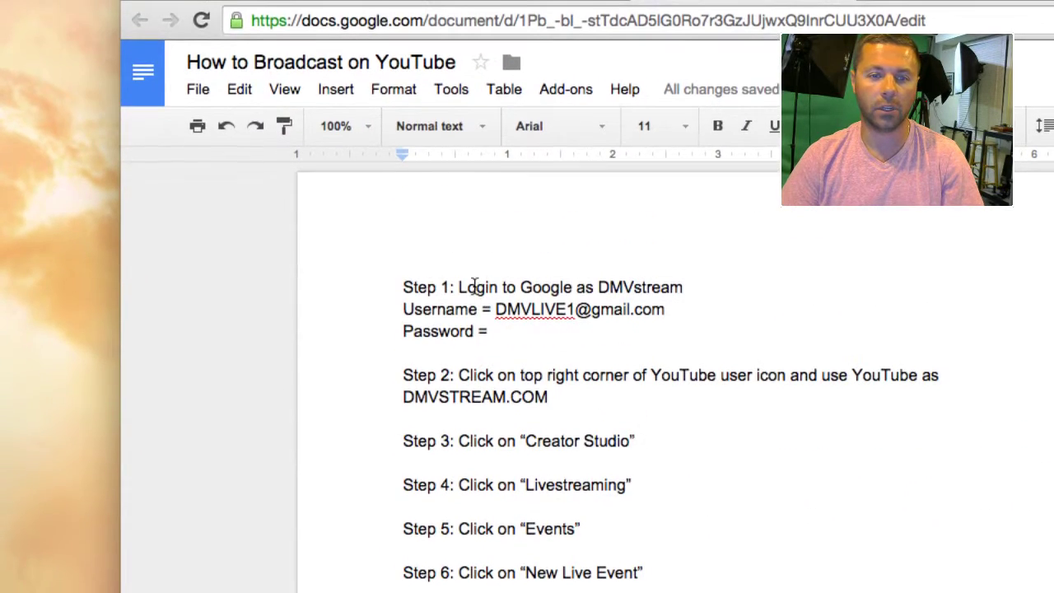
pyautogui.moveTo(404, 287); pyautogui.dragTo(524, 333)
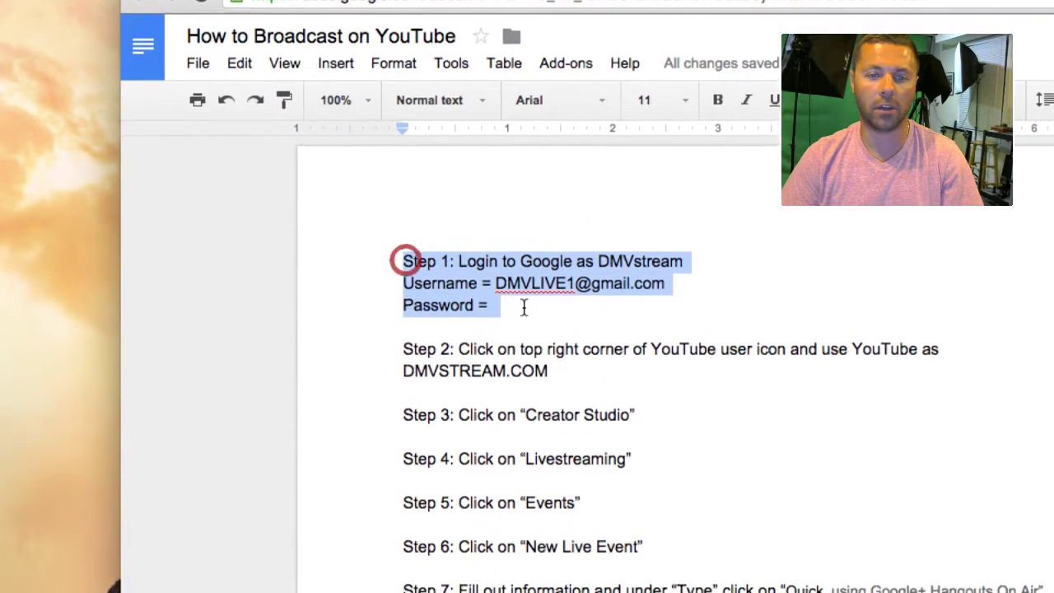
pyautogui.click(673, 284)
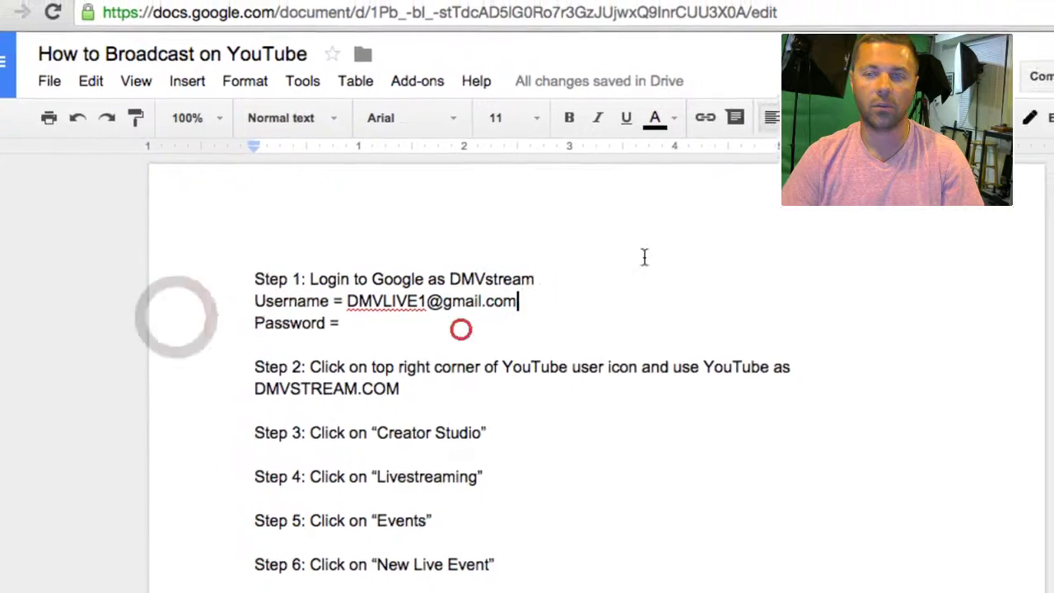
pyautogui.click(527, 56)
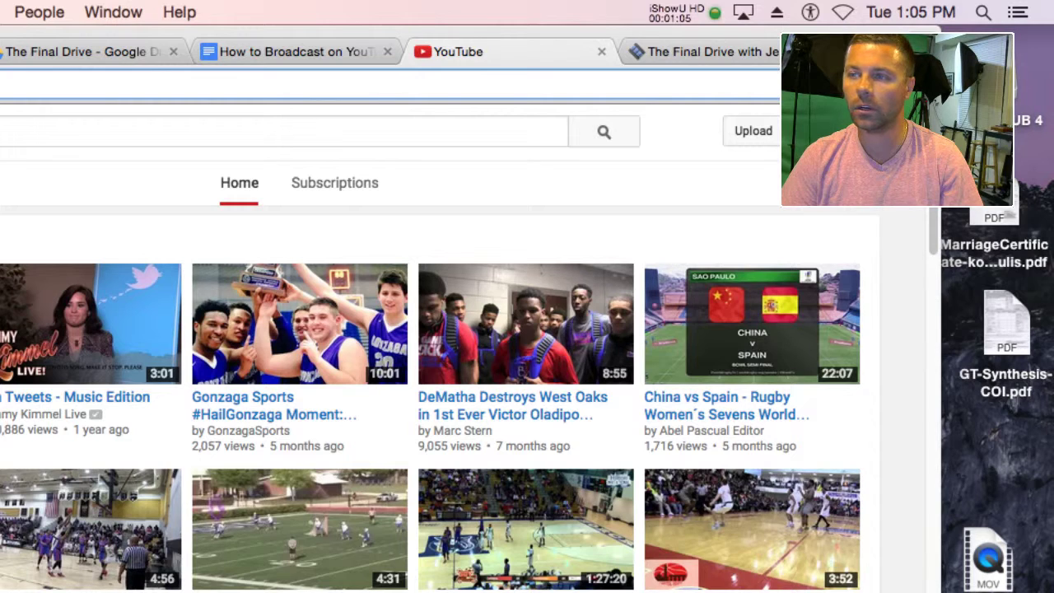
# Open Creator Studio for the DMVSTREAM.COM channel from the account avatar menu
pyautogui.click(880, 130)
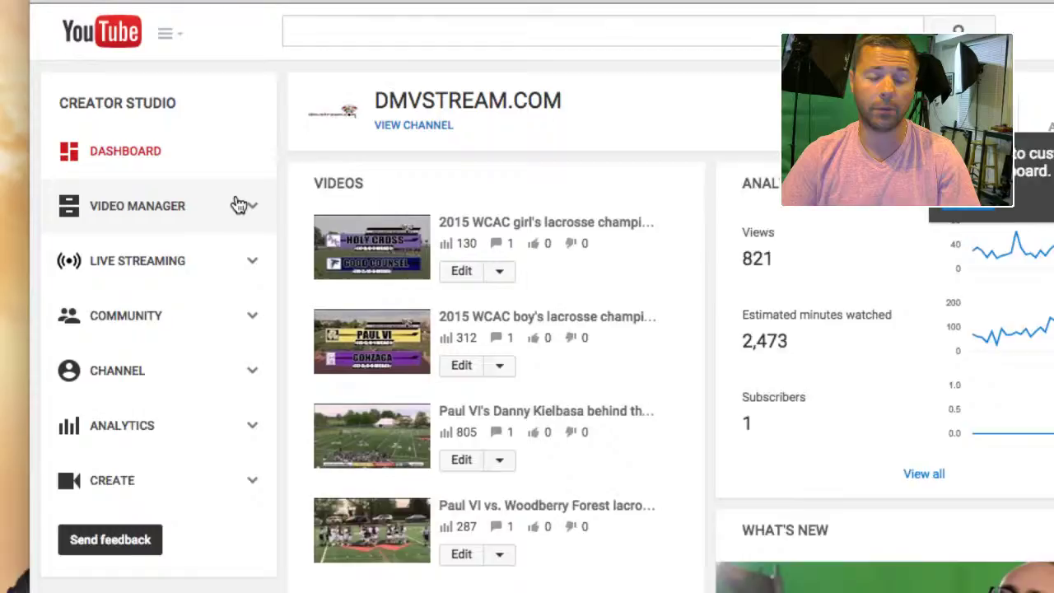
# Create a new live event under Live Streaming > Events titled 'Test for Final Drive'
pyautogui.click(80, 239)
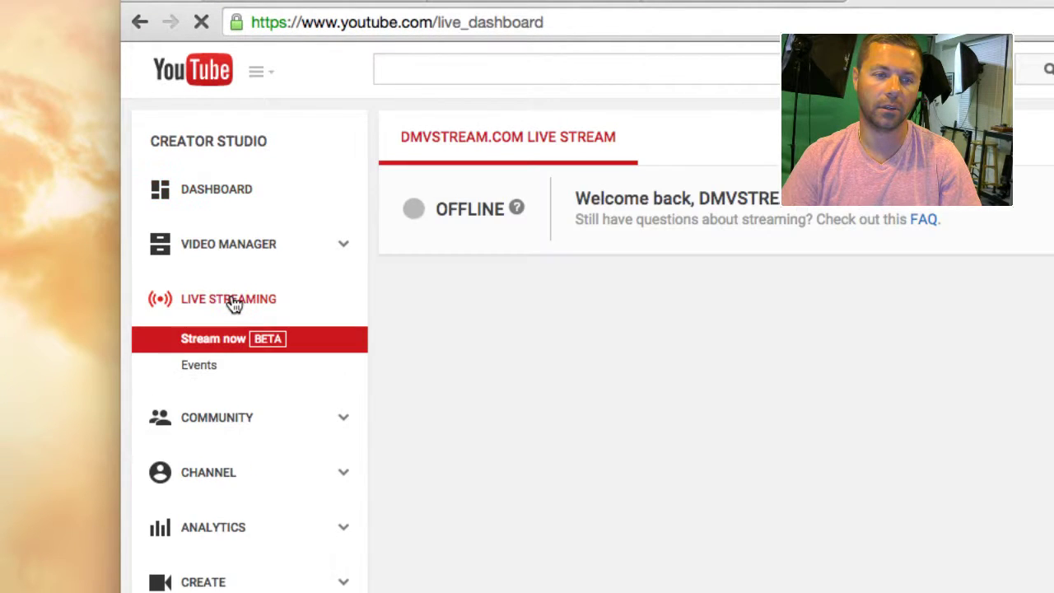
pyautogui.click(199, 298)
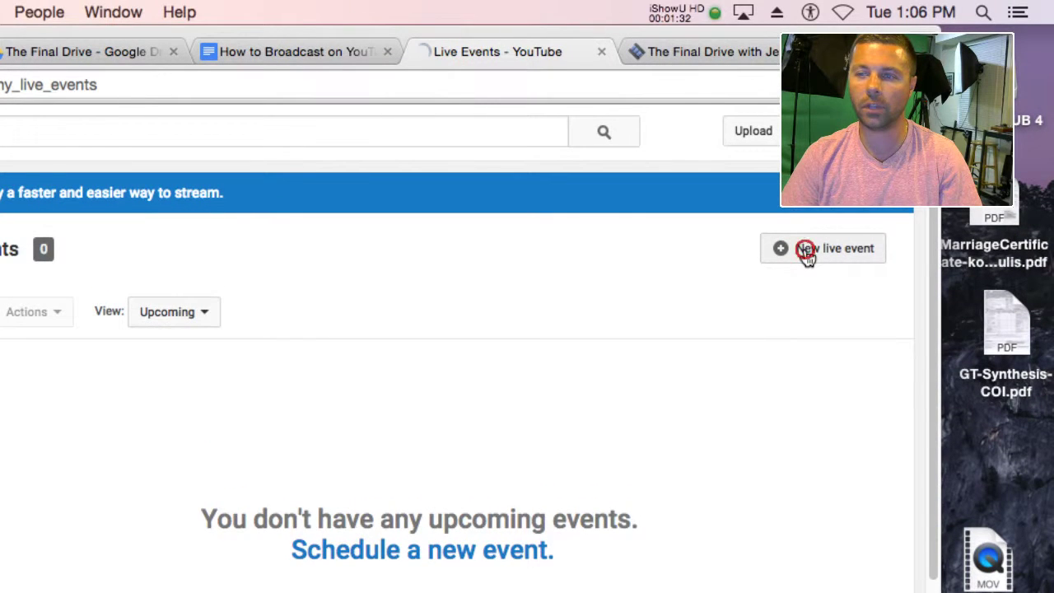
pyautogui.click(805, 256)
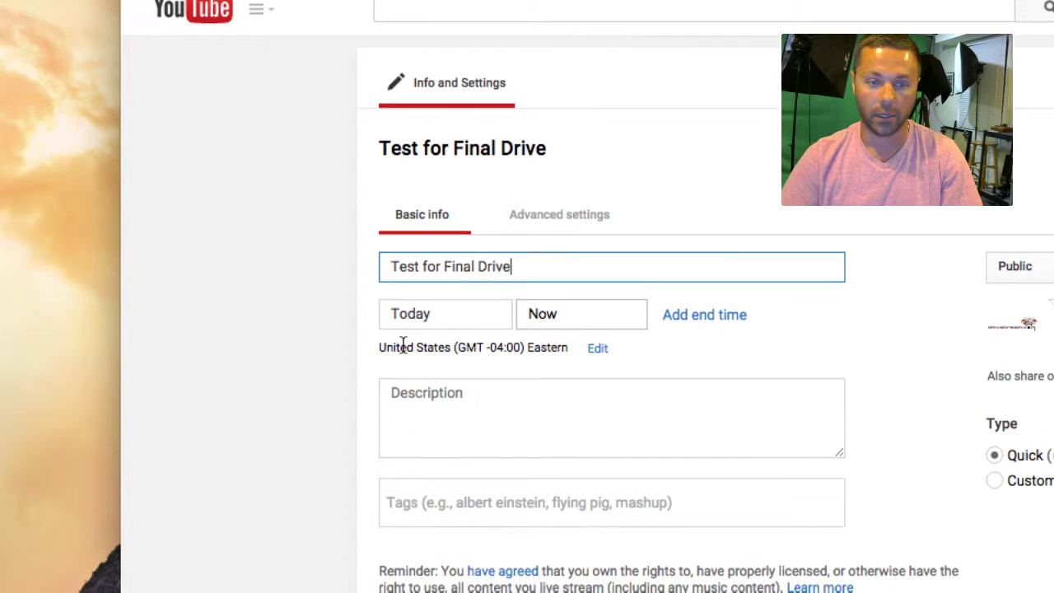
# Keep the event start time at Now and enter the event description
pyautogui.click(527, 293)
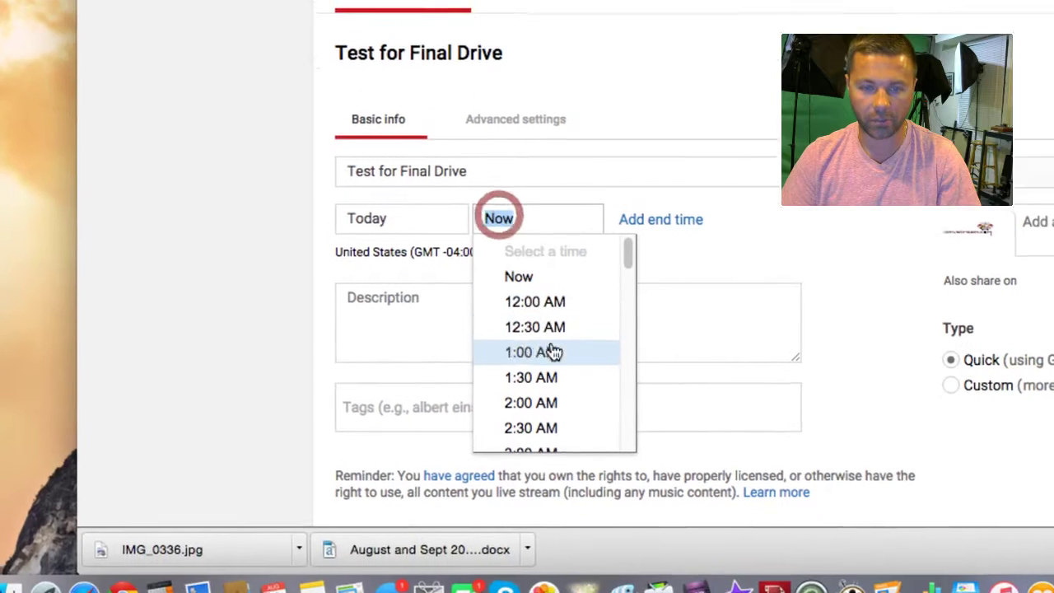
pyautogui.click(551, 293)
pyautogui.click(545, 276)
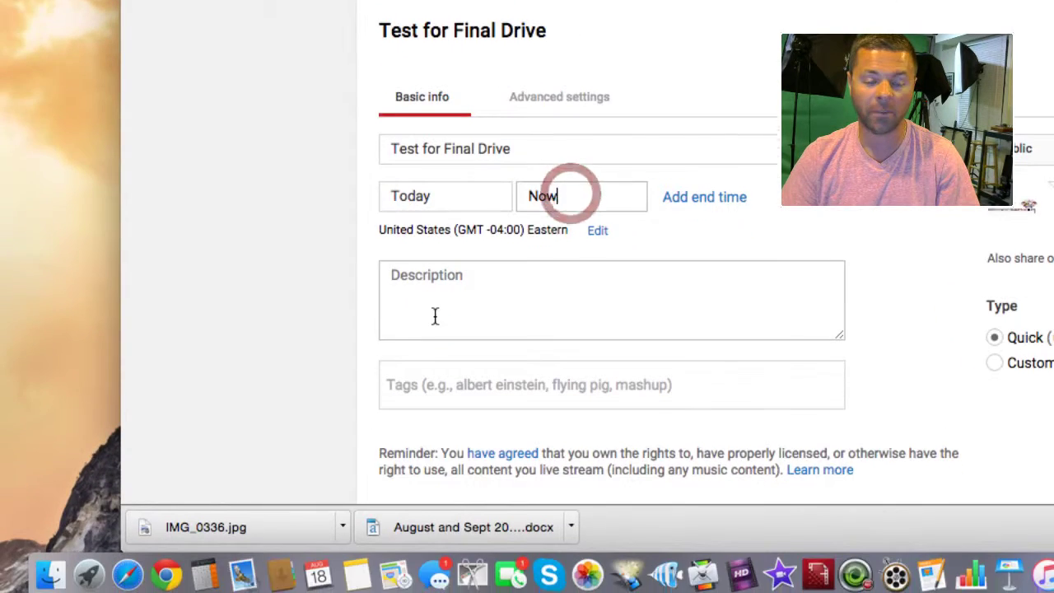
pyautogui.click(449, 363)
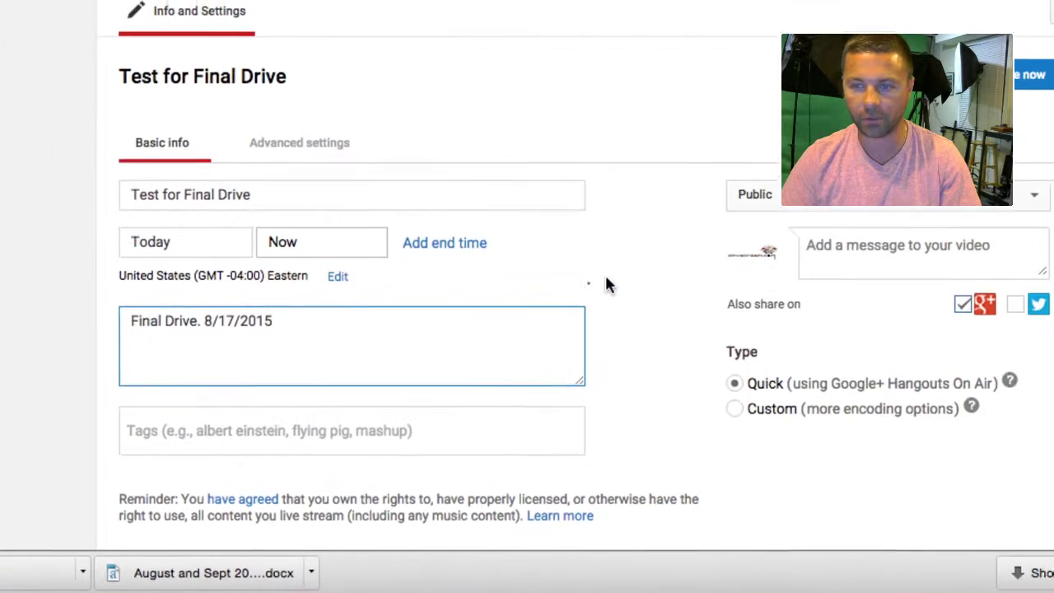
pyautogui.click(867, 239)
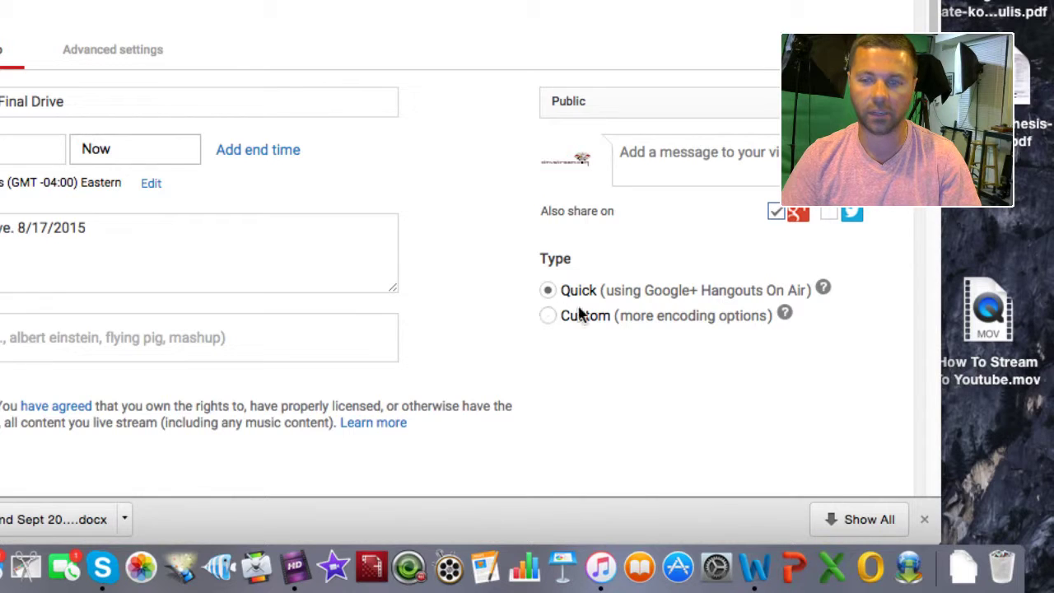
# Set the event type to Quick (Google+ Hangouts On Air) and go live now
pyautogui.click(548, 295)
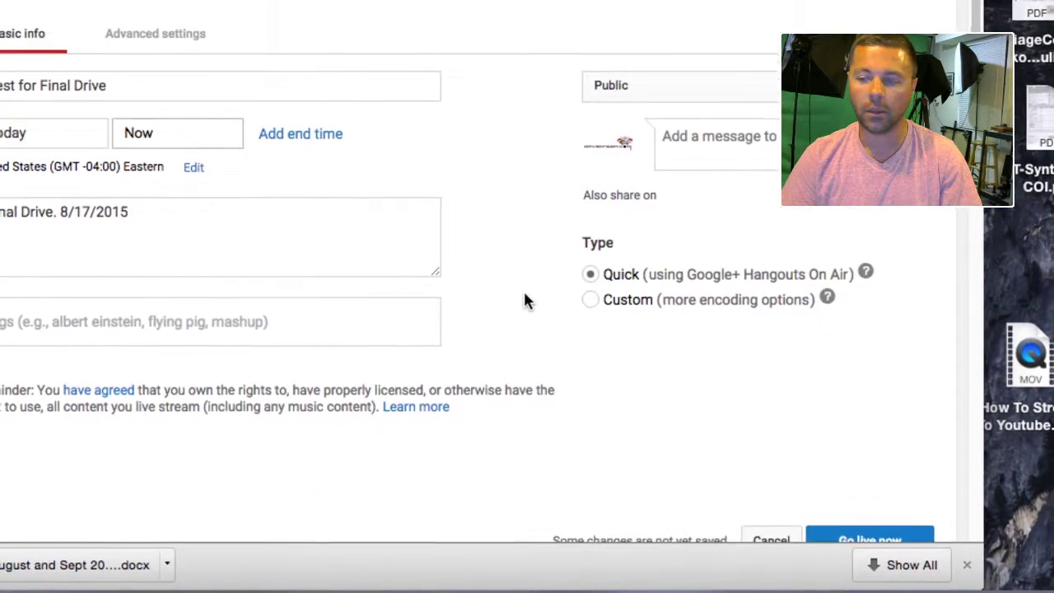
pyautogui.scroll(2, 524, 291)
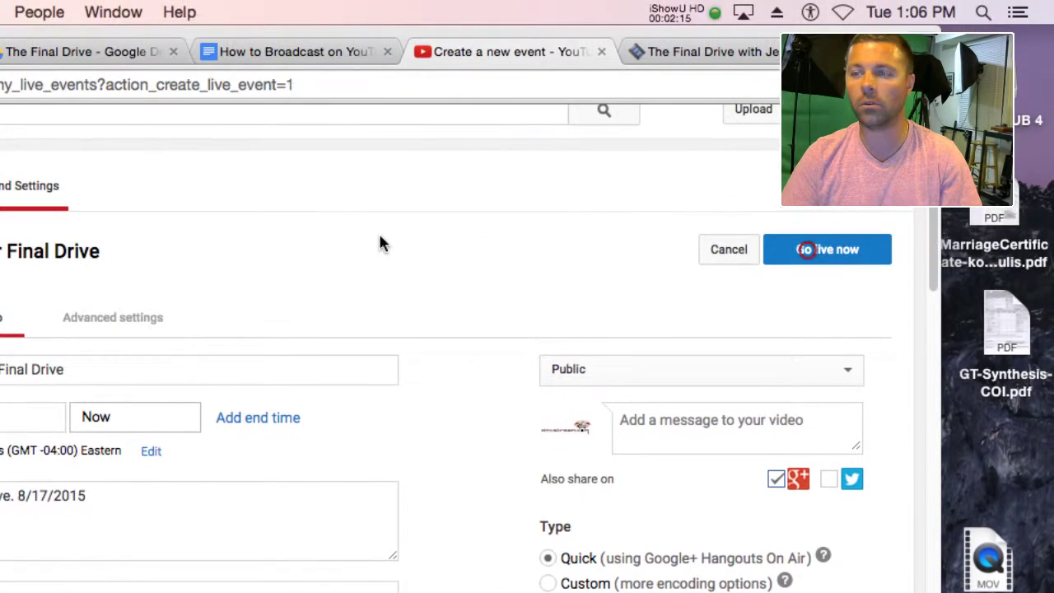
pyautogui.click(807, 214)
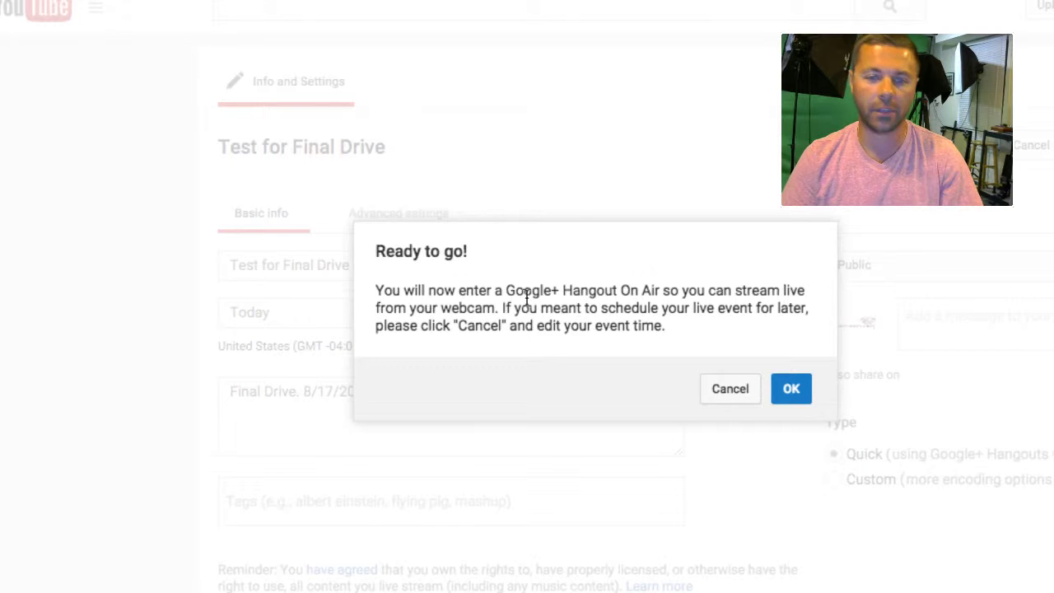
# Confirm the Ready to go! dialog and start the Hangout On Air broadcast
pyautogui.click(791, 389)
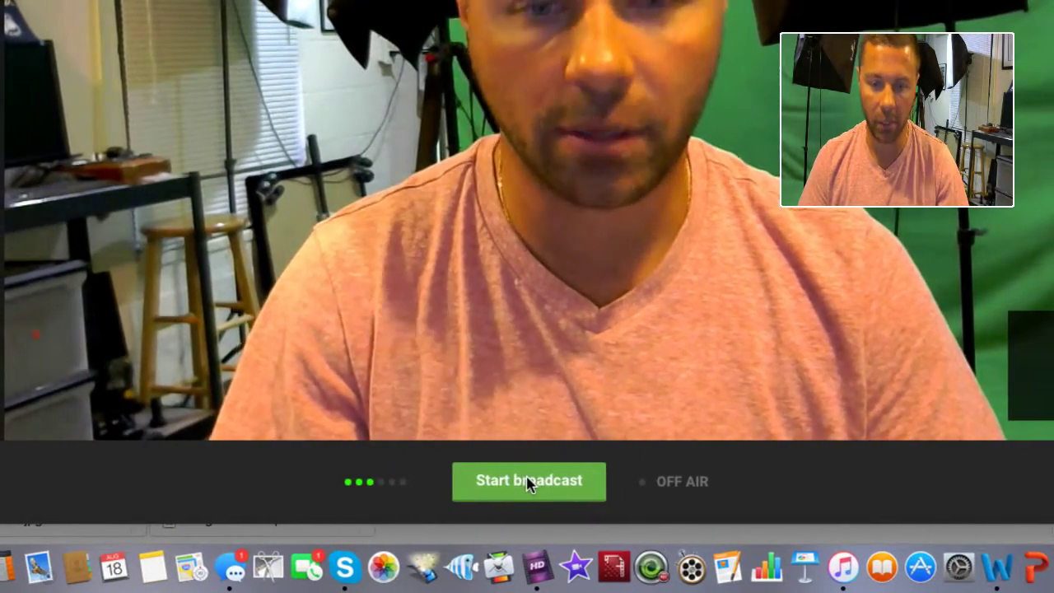
pyautogui.click(530, 483)
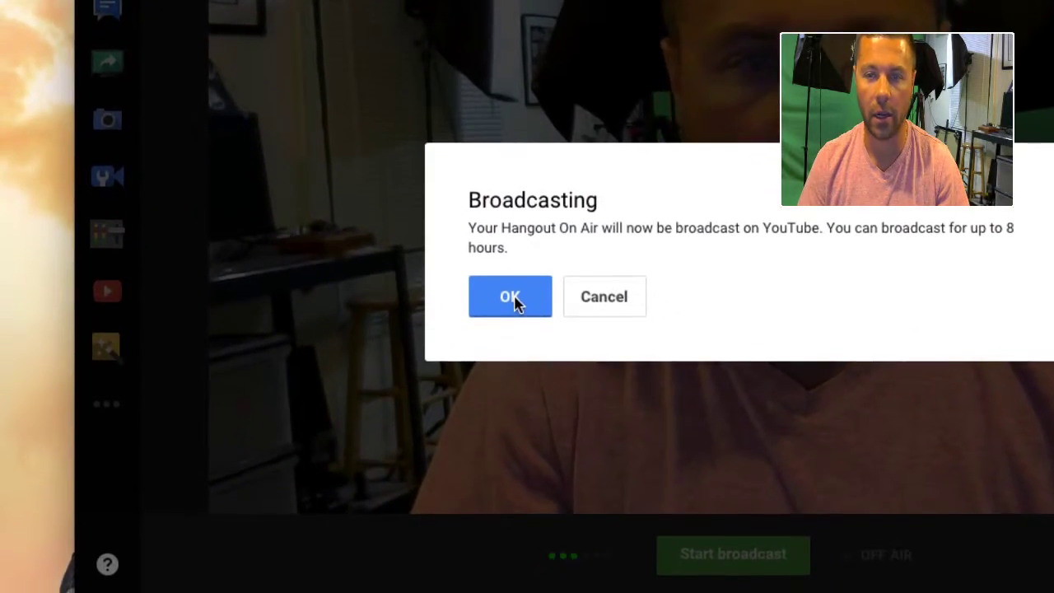
# Confirm broadcasting to YouTube and minimize the Hangouts window to reveal the Events page
pyautogui.click(512, 298)
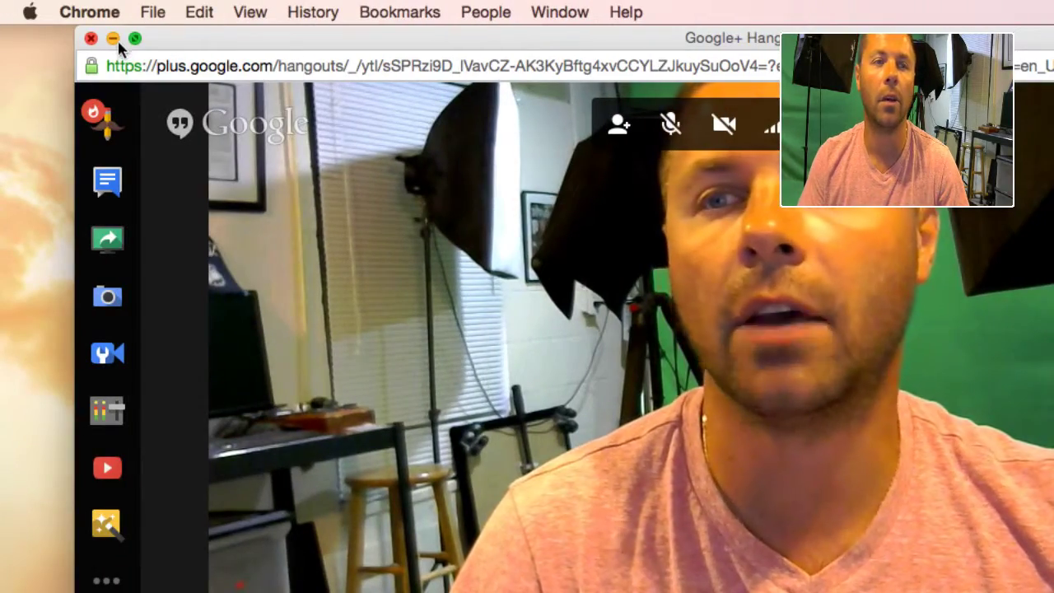
pyautogui.click(114, 38)
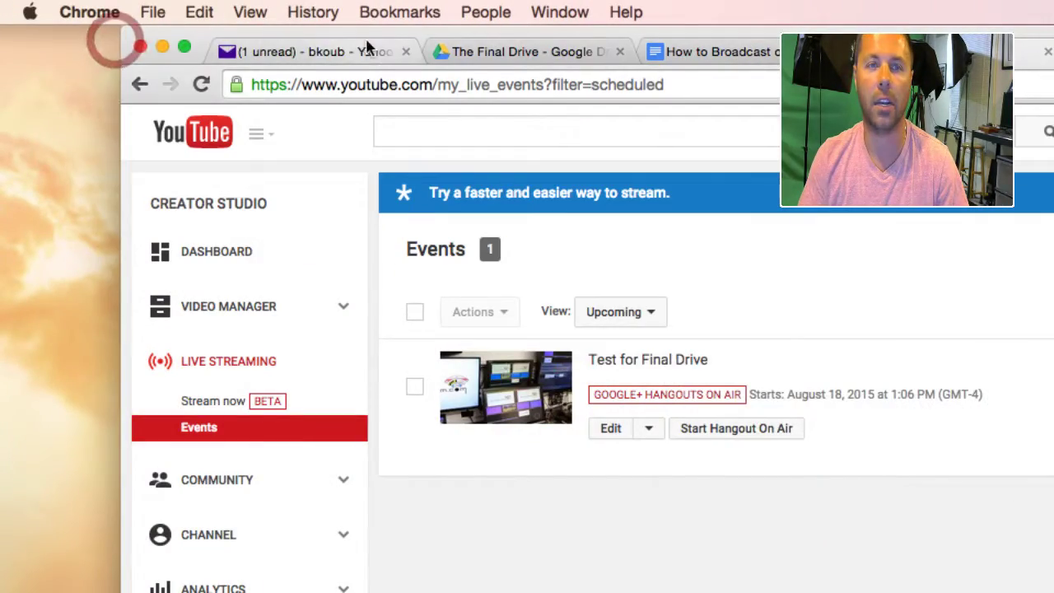
# On the dmvstream.com Final Drive tab, close the image pop-up and open the live Test for Final Drive stream
pyautogui.click(712, 51)
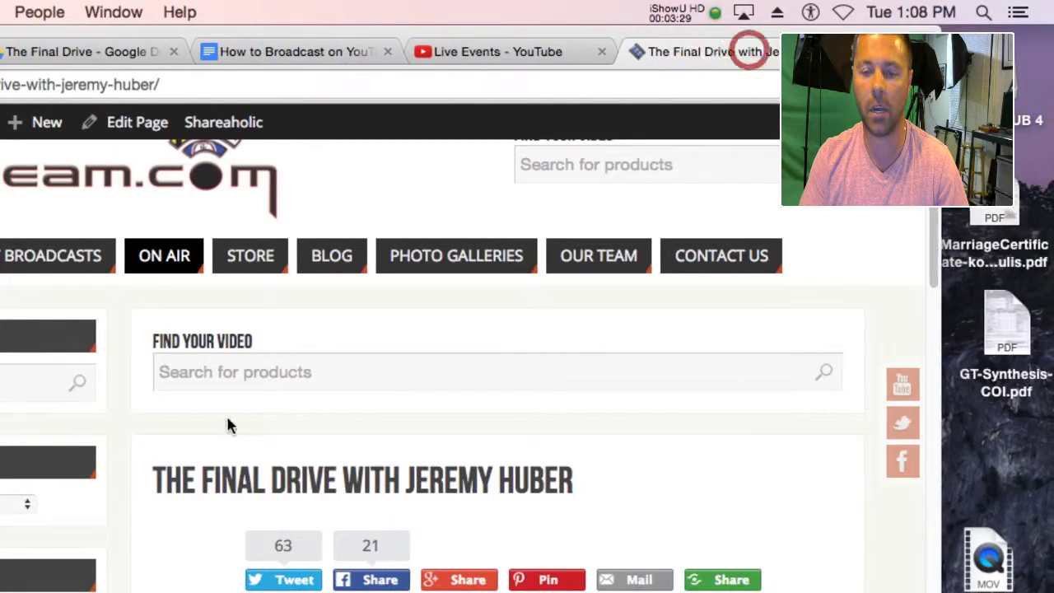
pyautogui.scroll(-3, 258, 402)
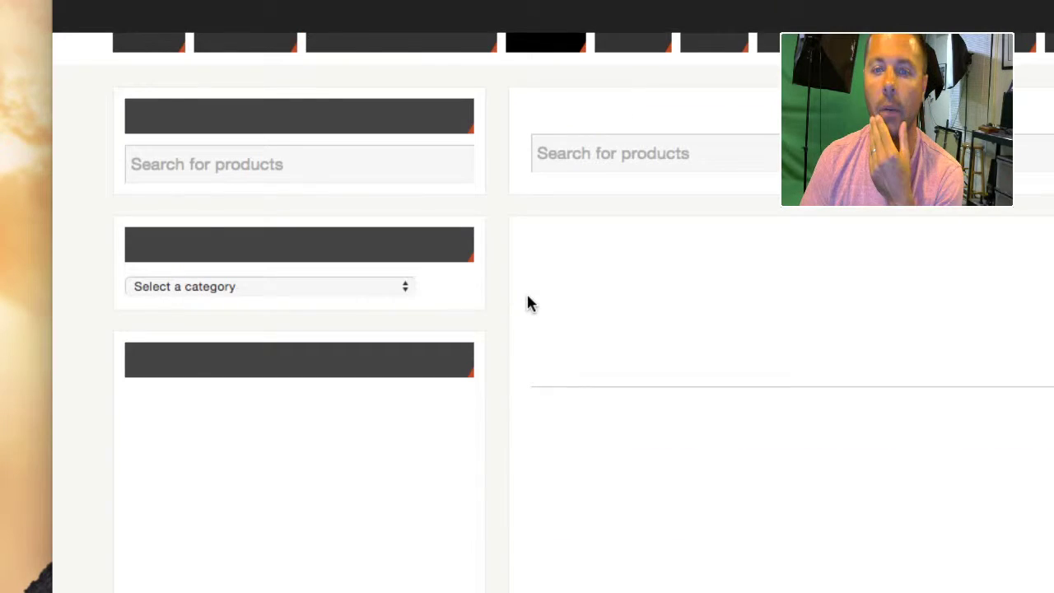
pyautogui.scroll(-8, 527, 303)
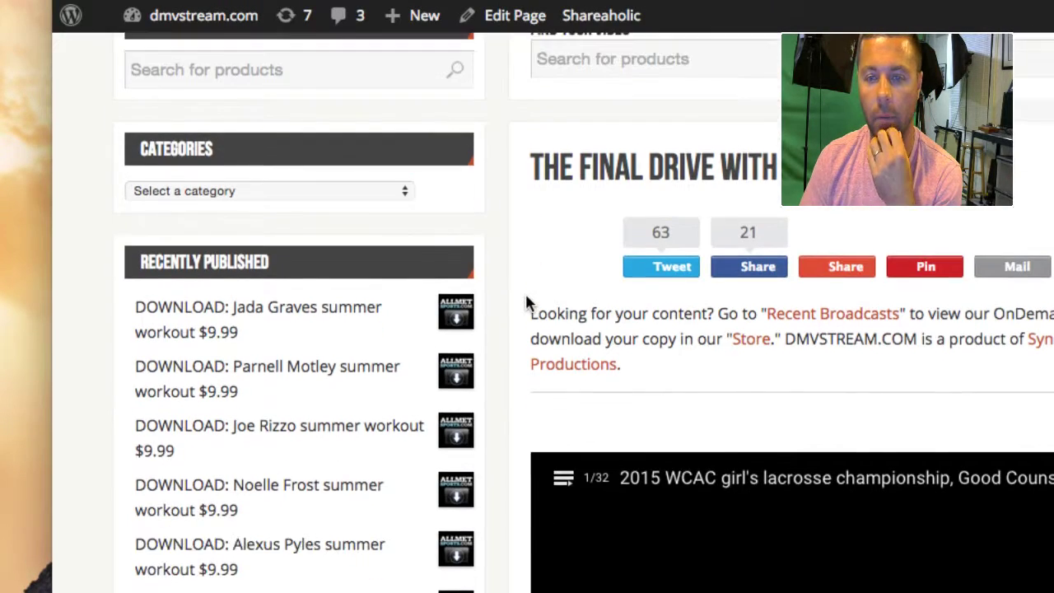
pyautogui.scroll(-2, 528, 303)
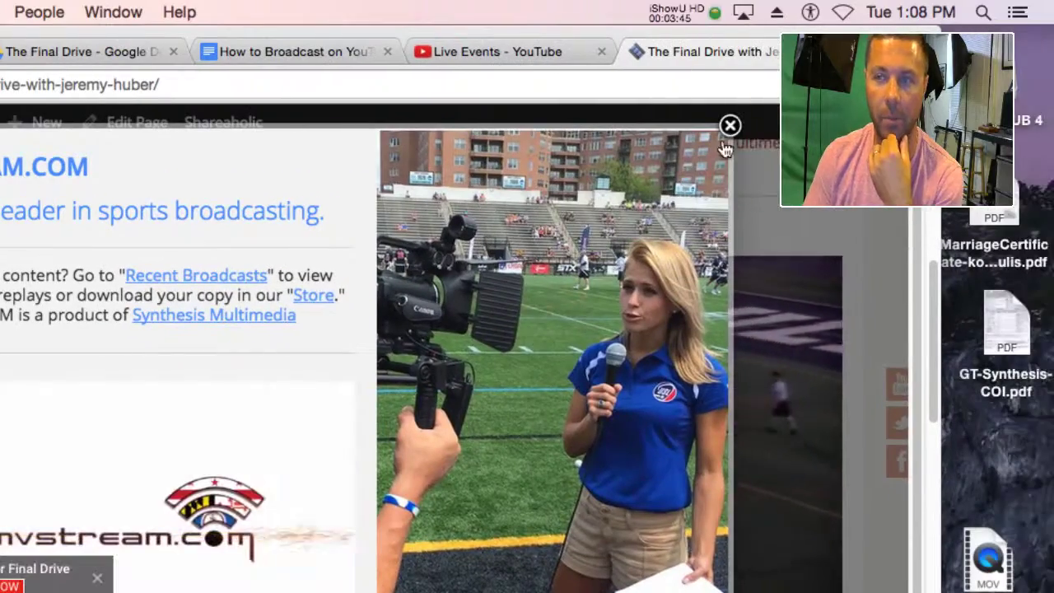
pyautogui.click(731, 127)
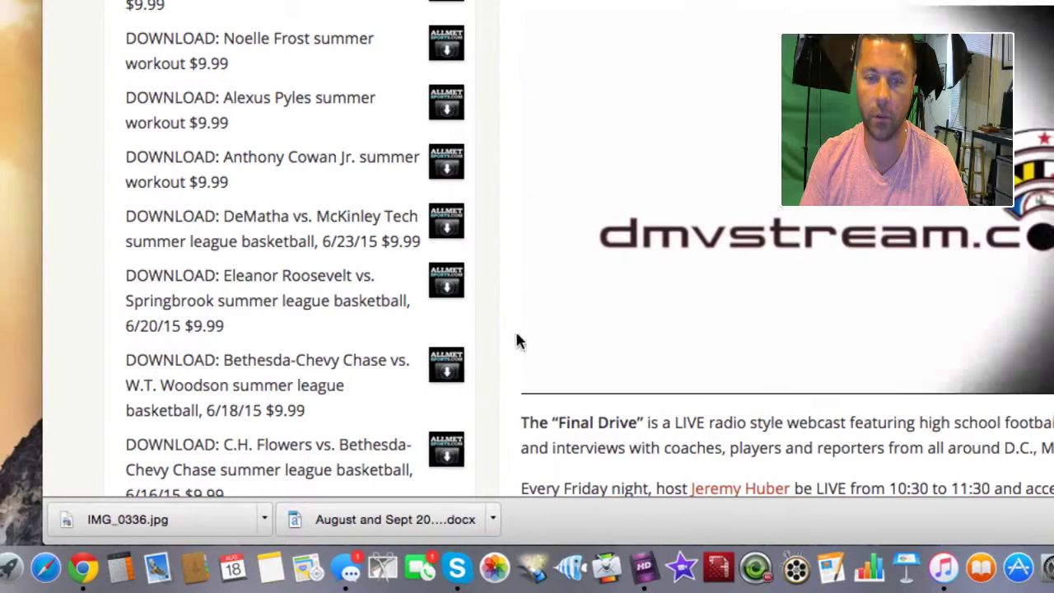
pyautogui.scroll(5, 528, 321)
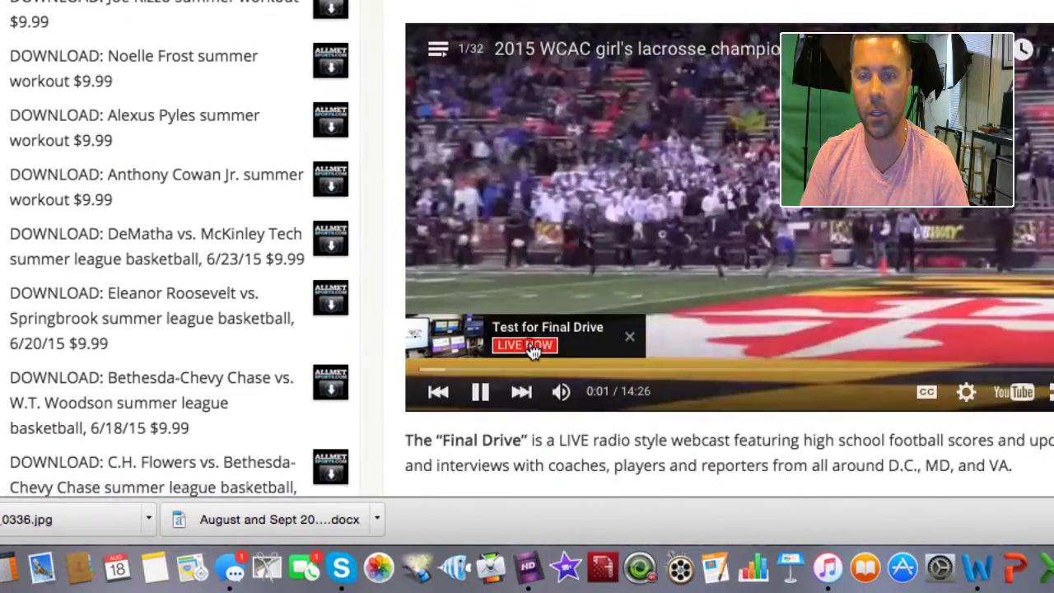
pyautogui.click(527, 345)
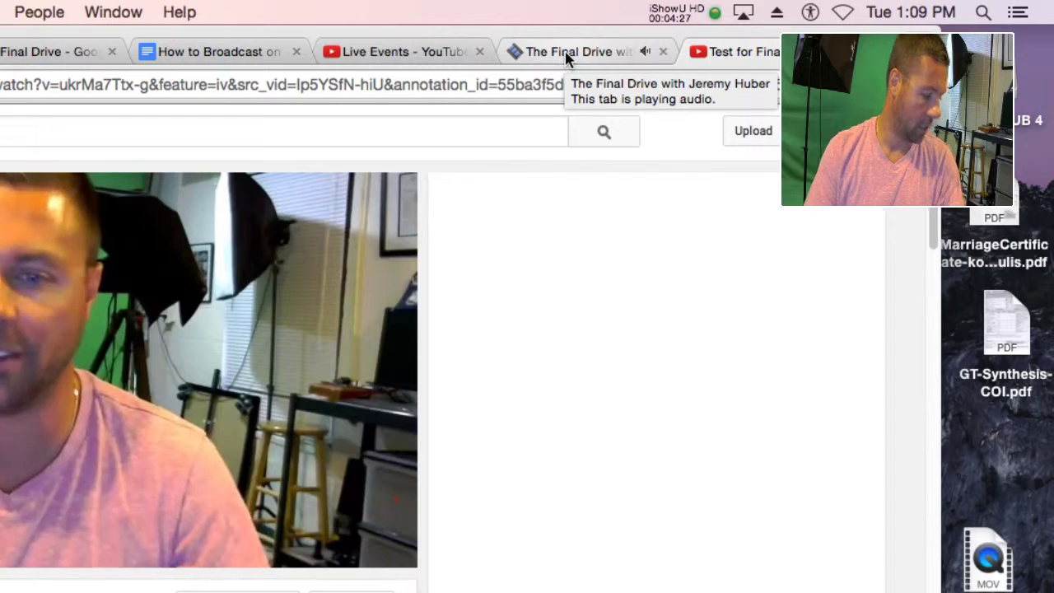
# Check the Final Drive and live YouTube stream tabs, then minimize Chrome to the desktop
pyautogui.click(565, 54)
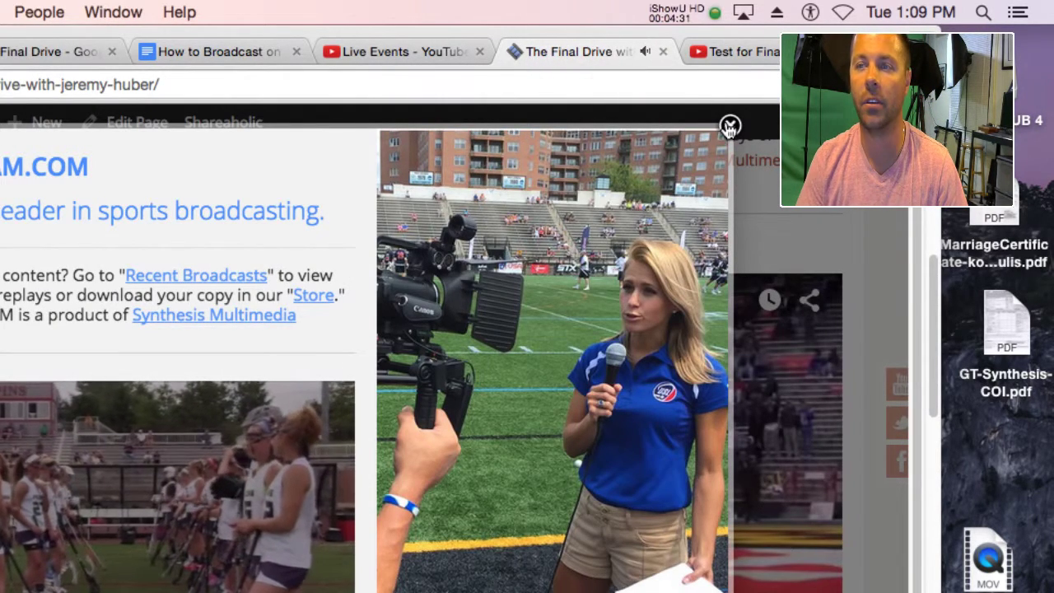
pyautogui.click(729, 54)
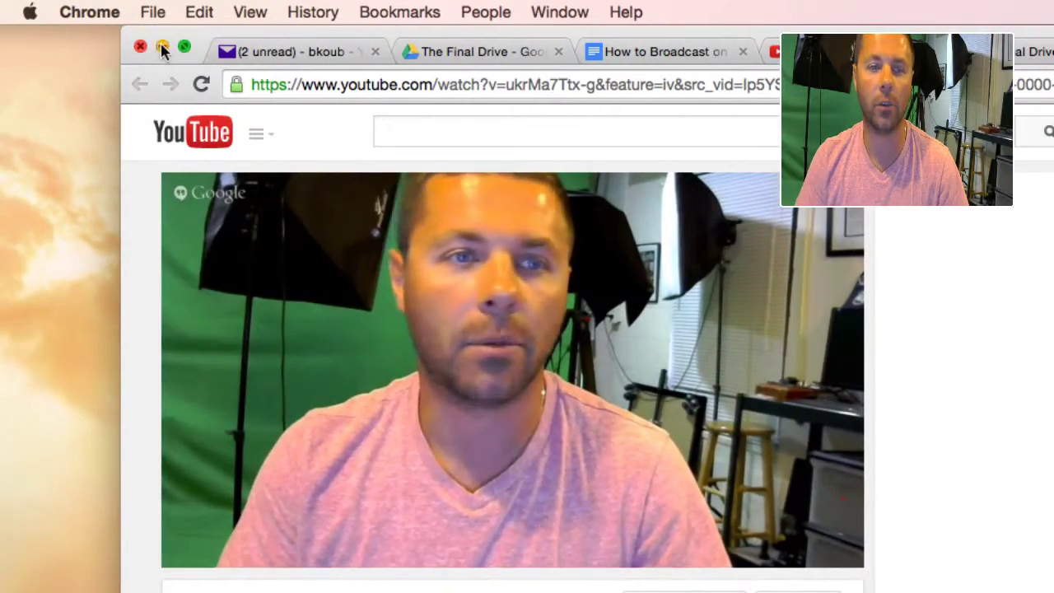
pyautogui.click(162, 47)
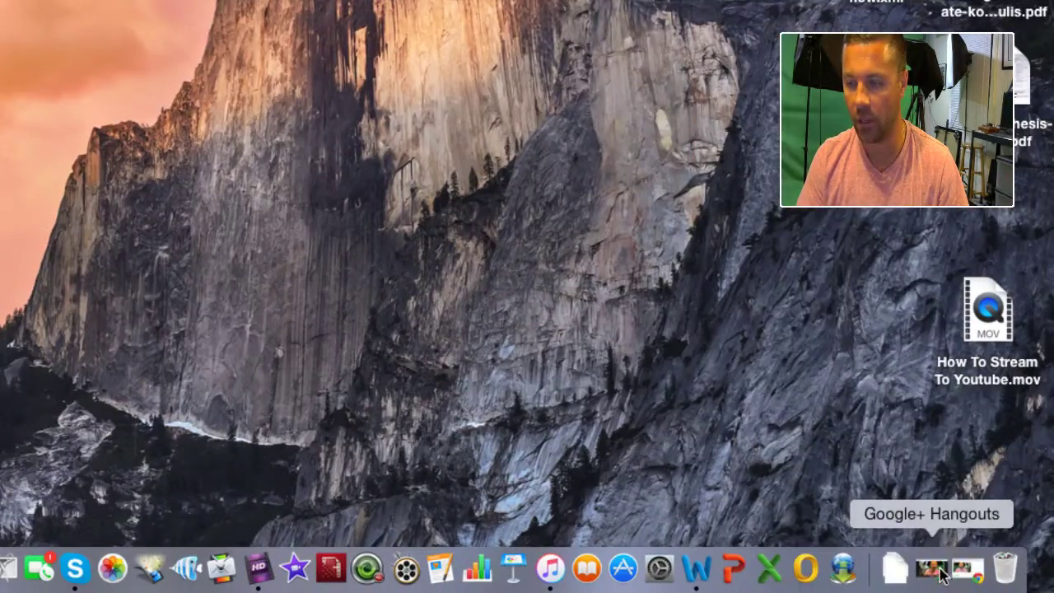
# End the Test for Final Drive Hangout broadcast, close it, and return to YouTube's Live Events page
pyautogui.click(965, 567)
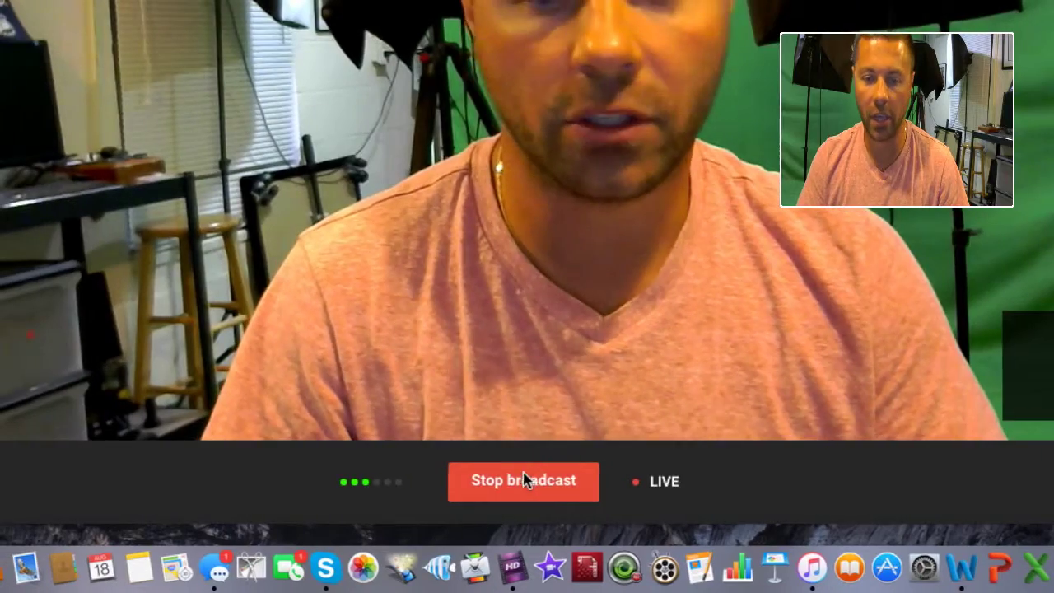
pyautogui.click(286, 481)
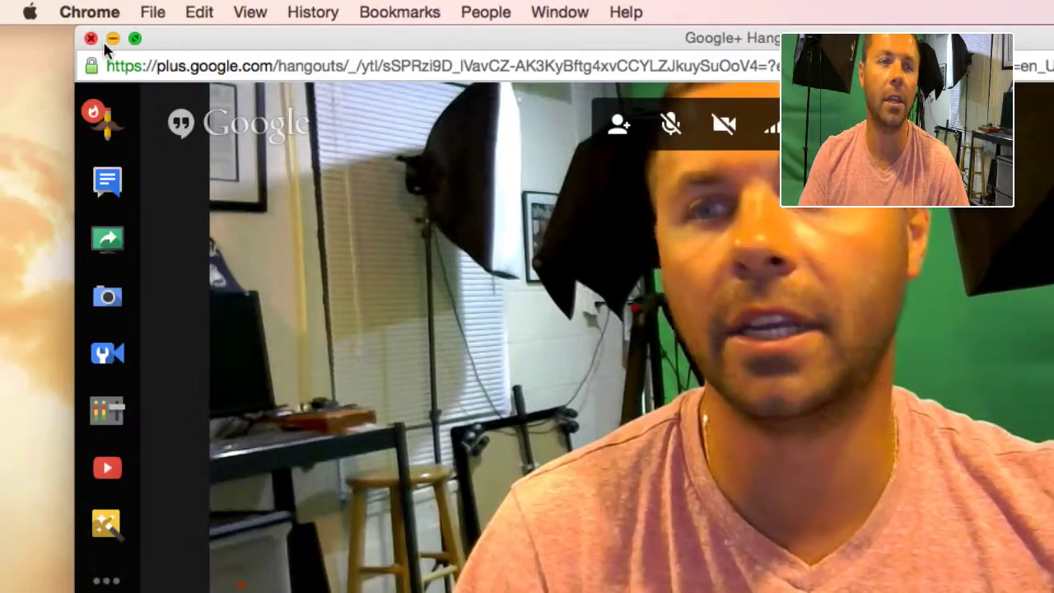
pyautogui.click(96, 41)
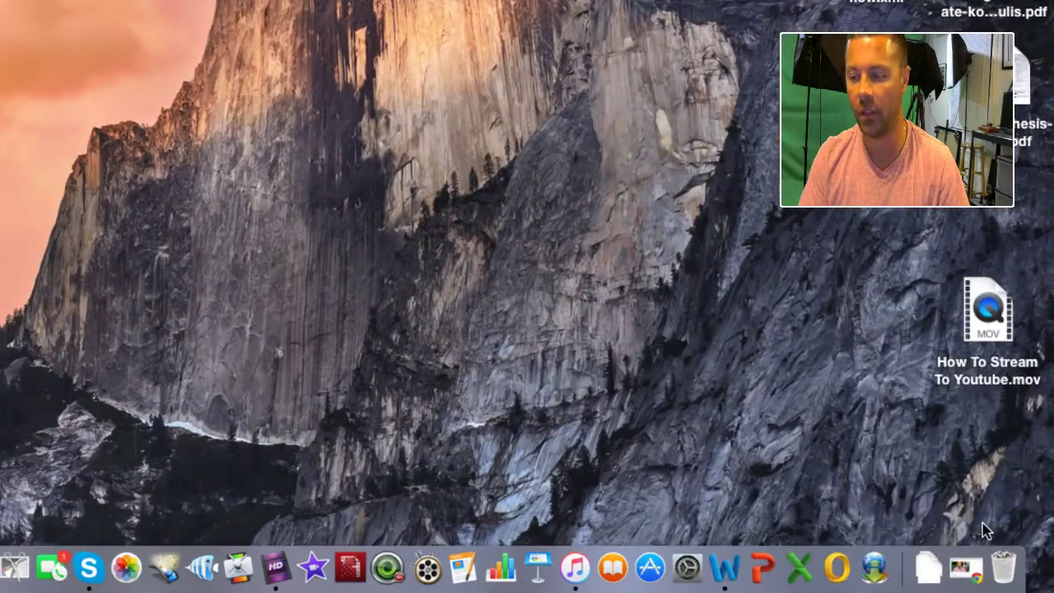
pyautogui.click(953, 567)
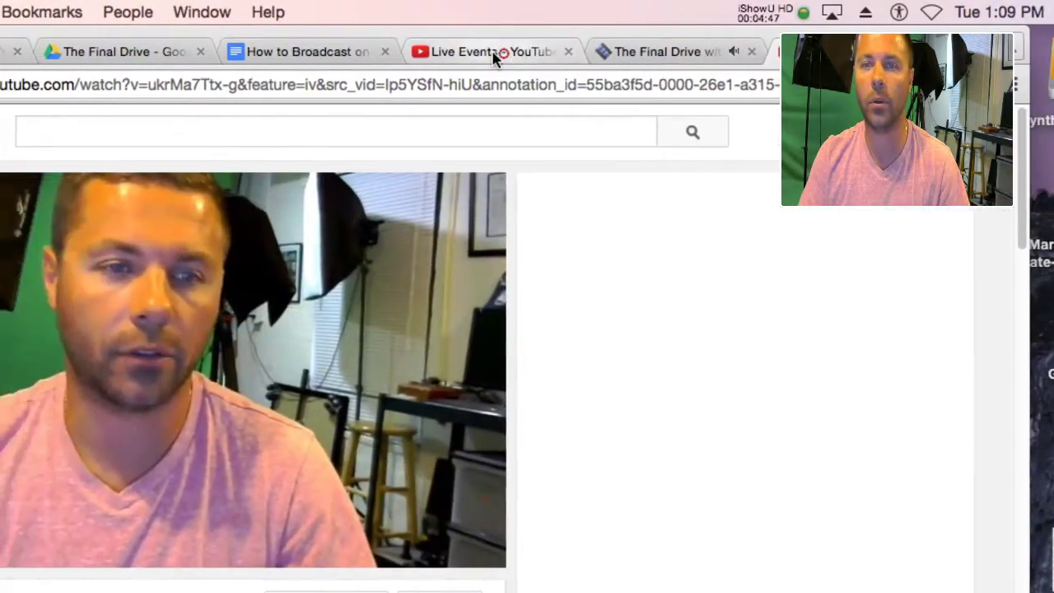
pyautogui.click(435, 49)
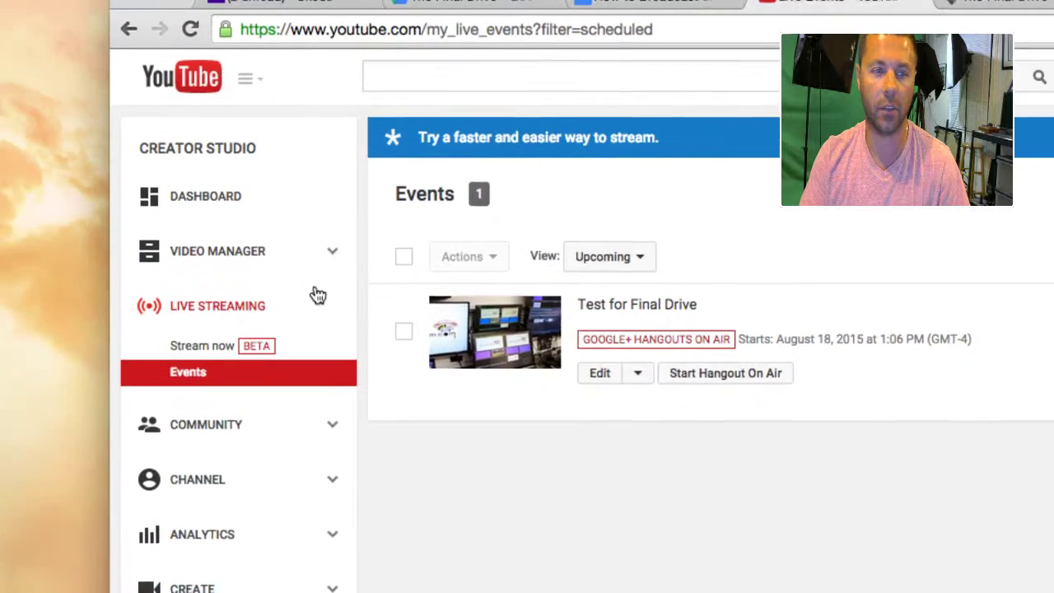
# Check that Test for Final Drive is still processing in Videos, then view the channel's Playlists
pyautogui.click(94, 257)
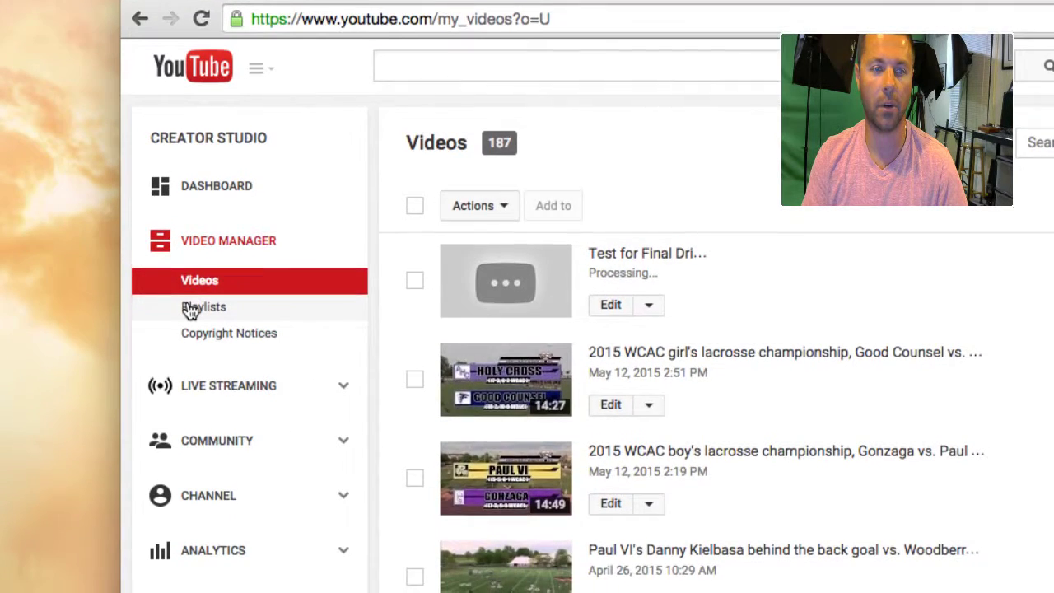
pyautogui.click(117, 350)
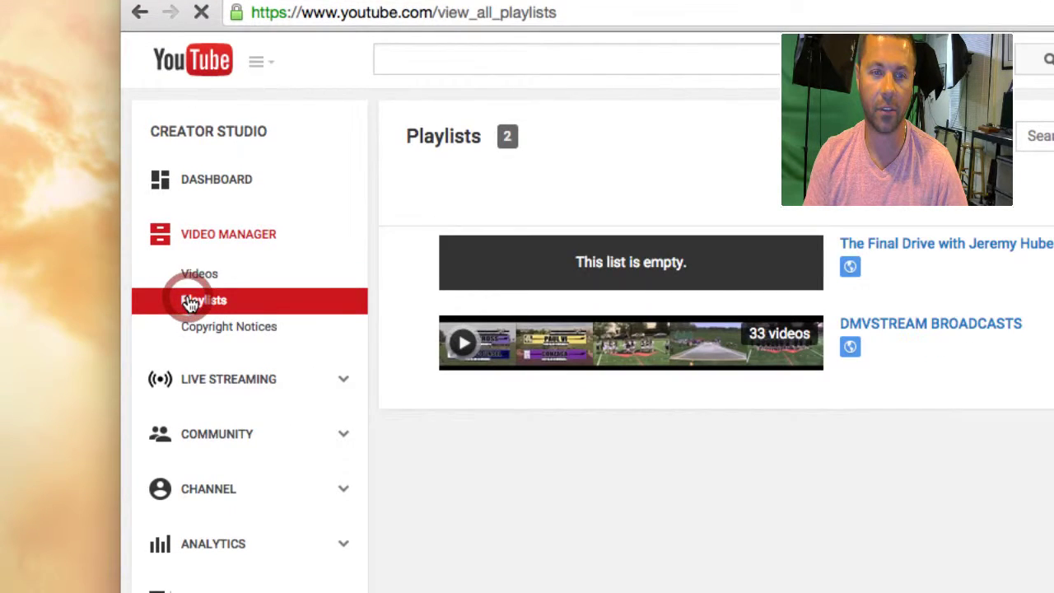